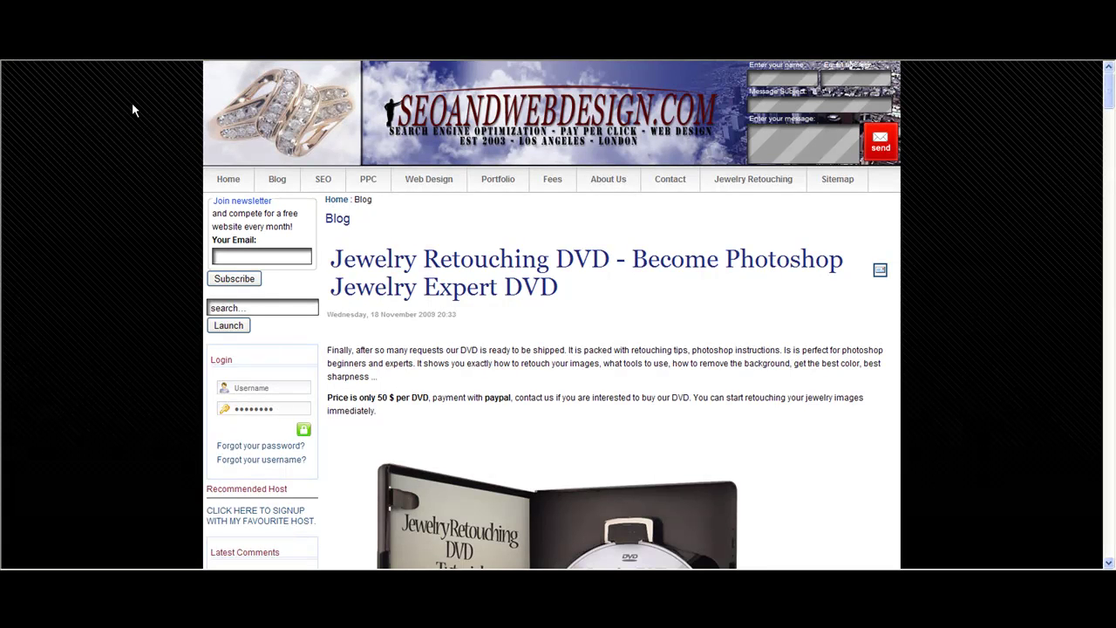
- Go back to the site's home page and scroll through its layout
click(218, 185)
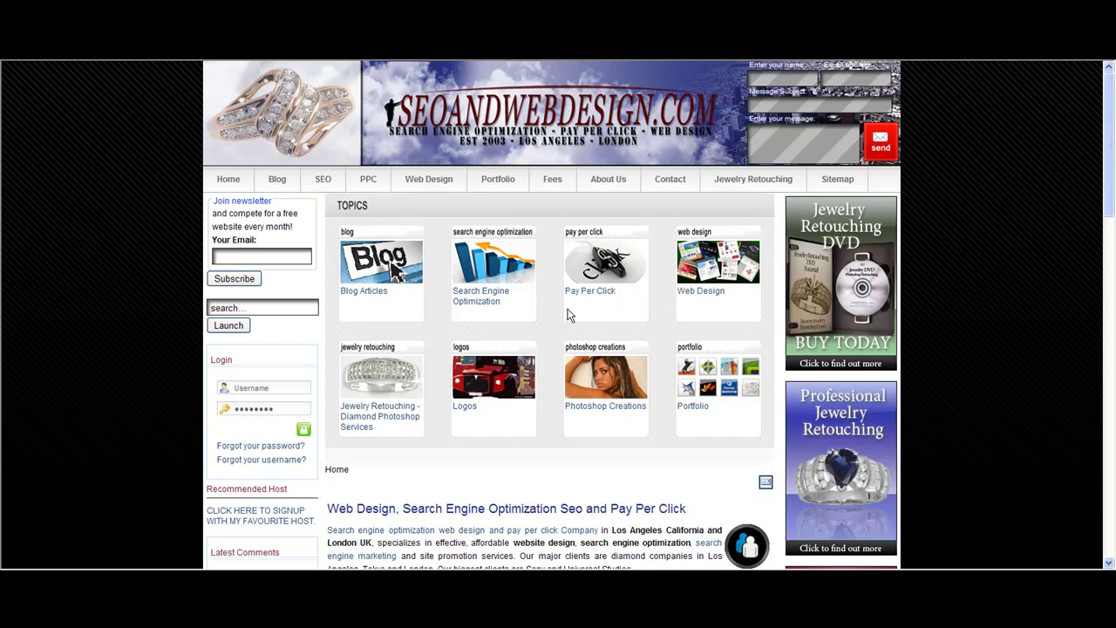
scroll(538, 319, down, 2)
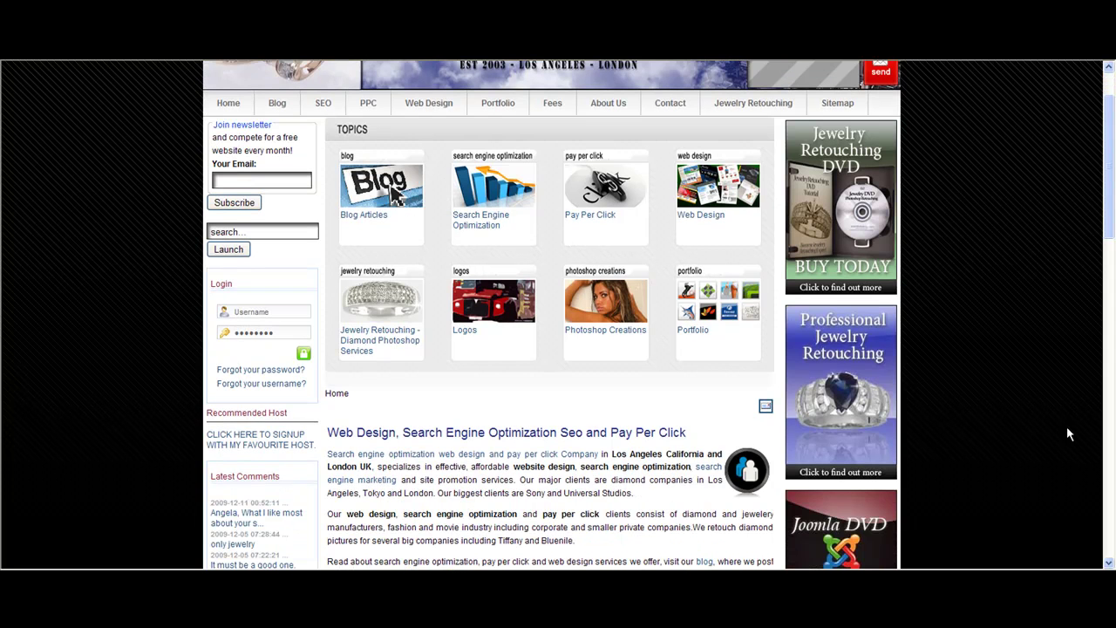
scroll(863, 427, down, 5)
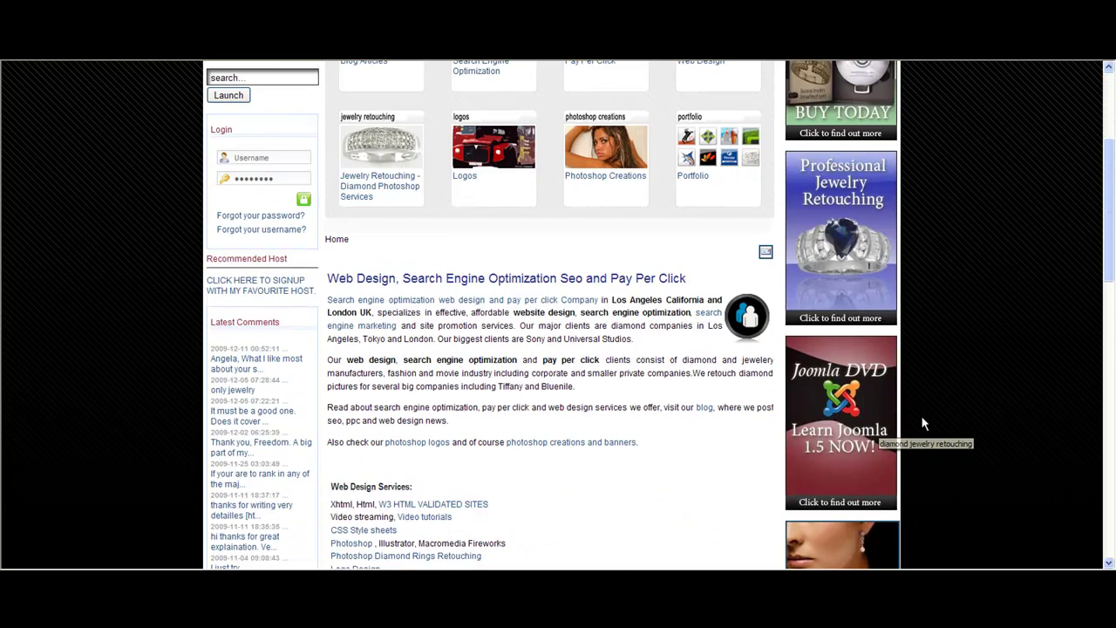
scroll(859, 429, down, 5)
scroll(859, 429, up, 4)
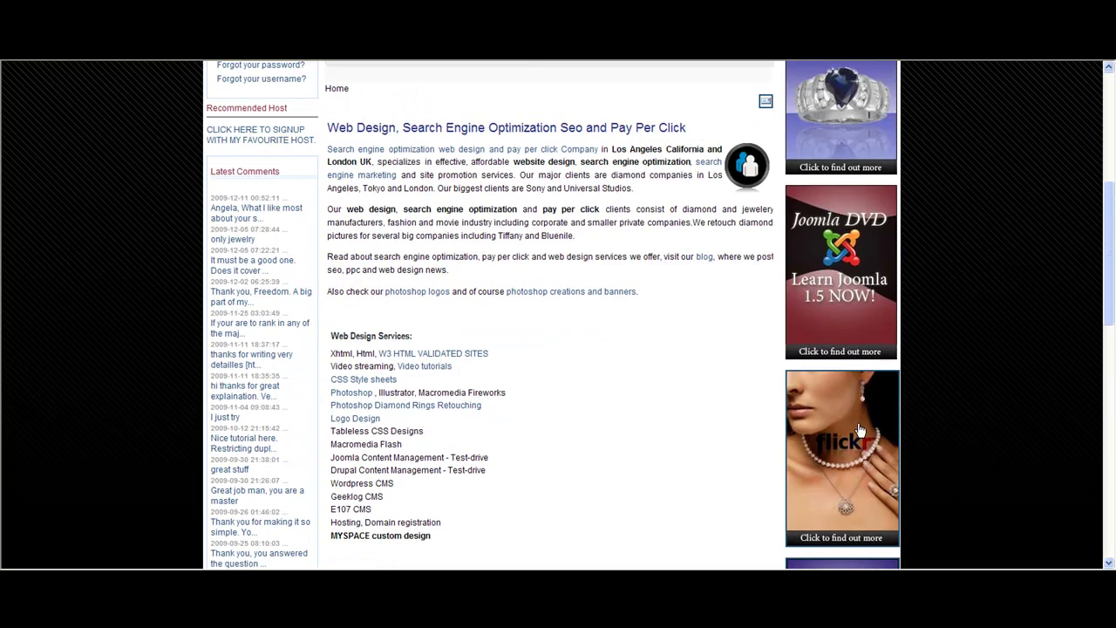
scroll(906, 339, up, 9)
scroll(920, 327, down, 5)
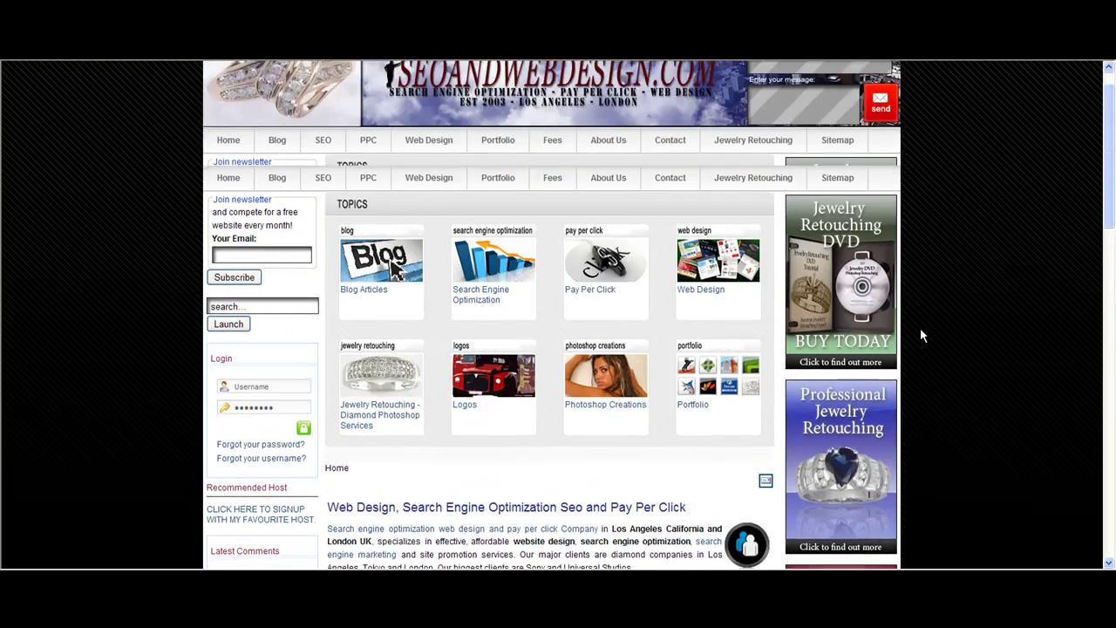
scroll(921, 327, up, 5)
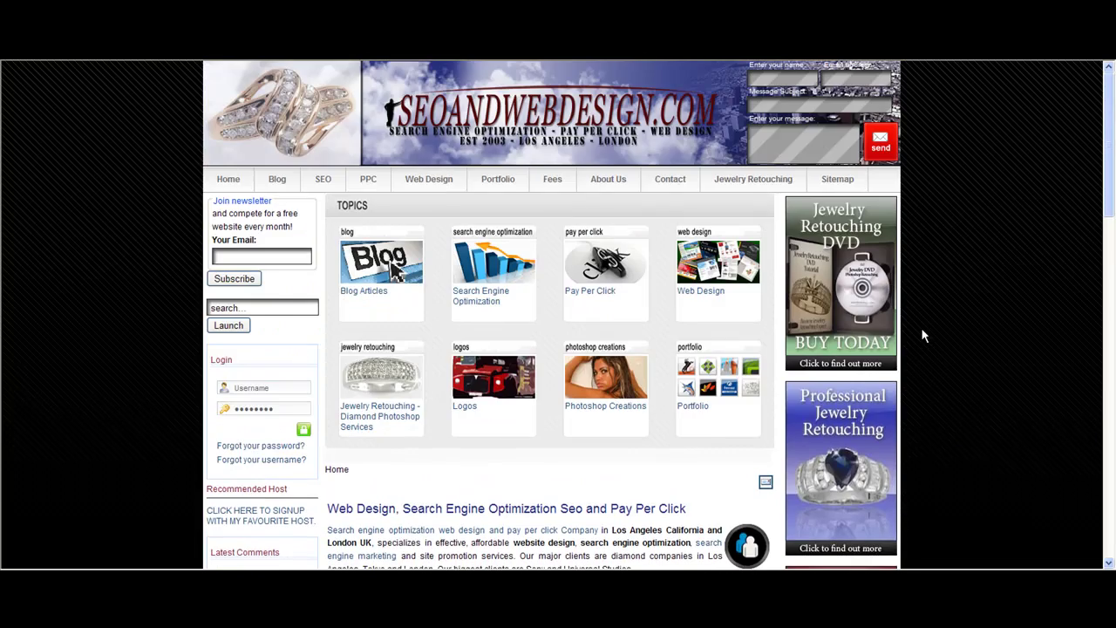
- Scroll down to the Login box and highlight its heading
click(789, 157)
scroll(159, 314, down, 2)
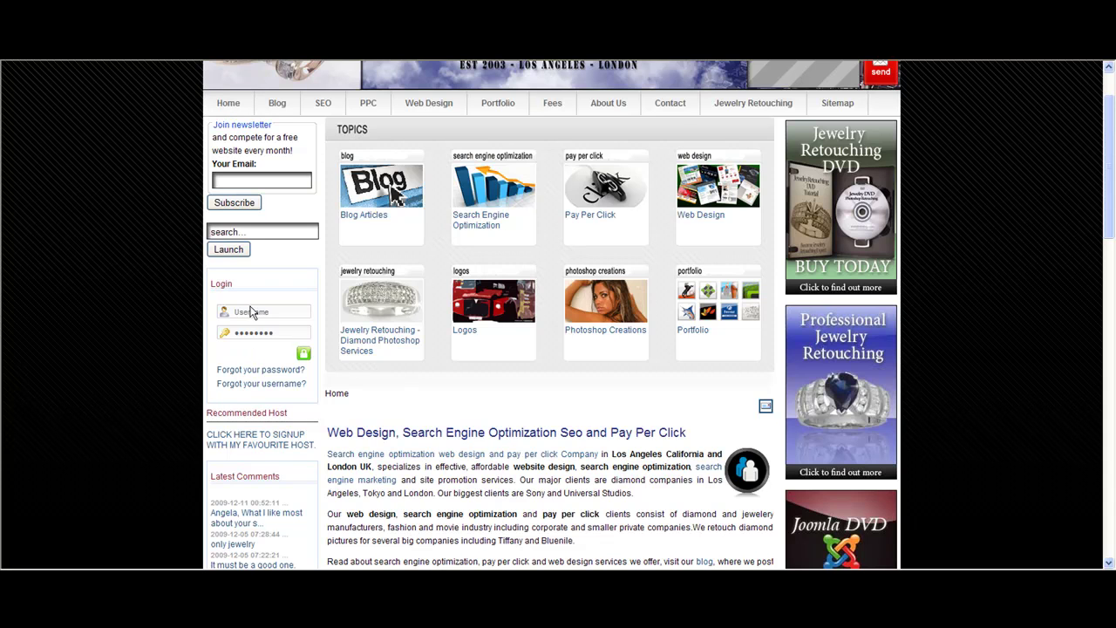
mouse_move(244, 282)
mouse_down()
mouse_move(199, 284)
mouse_move(231, 278)
mouse_move(340, 323)
mouse_move(267, 285)
mouse_move(223, 287)
mouse_move(214, 277)
mouse_move(300, 397)
mouse_move(293, 385)
mouse_up()
scroll(155, 373, up, 2)
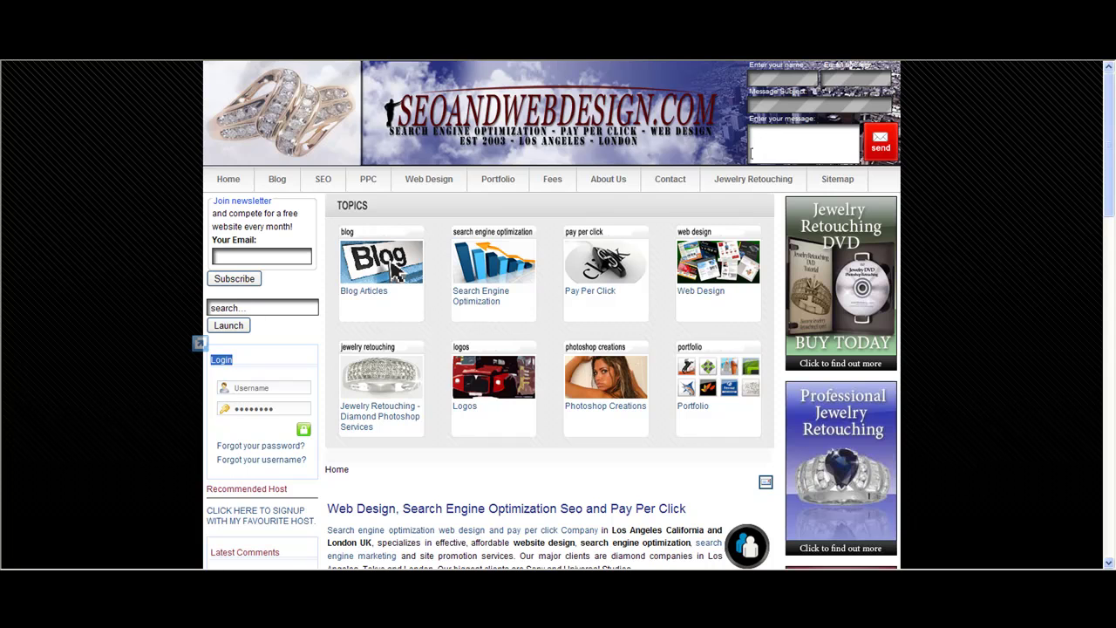
click(777, 147)
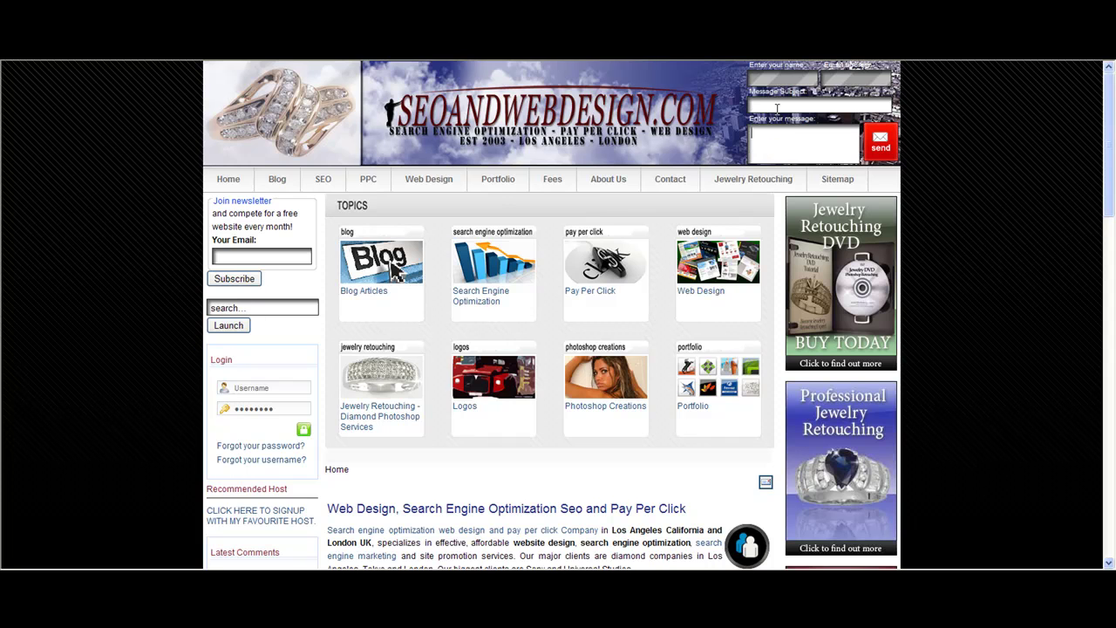
click(779, 81)
click(837, 82)
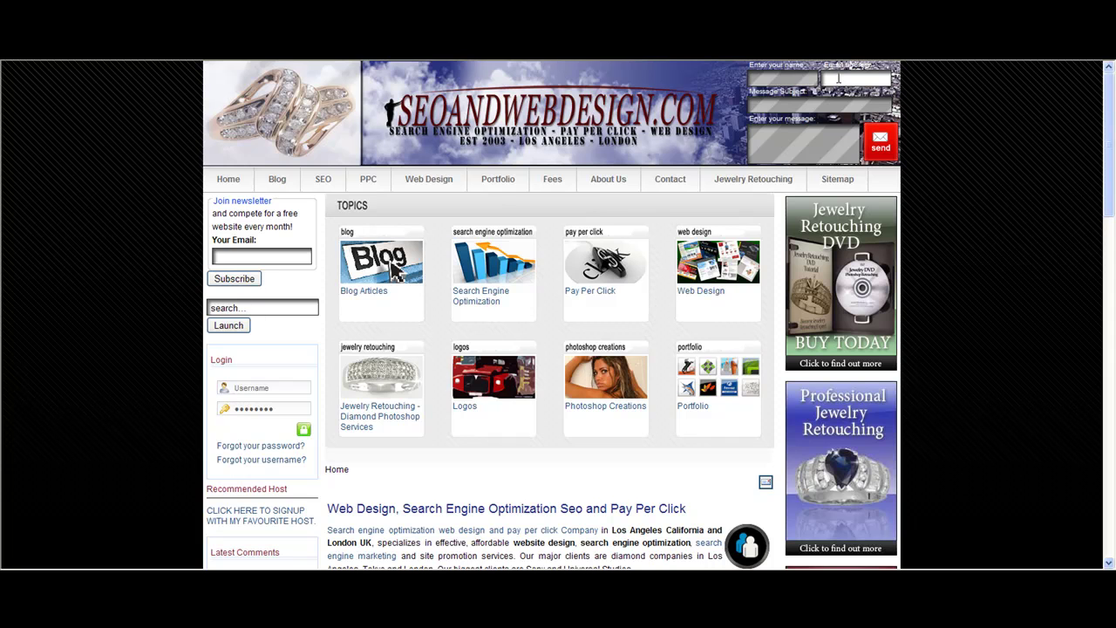
click(819, 142)
click(807, 106)
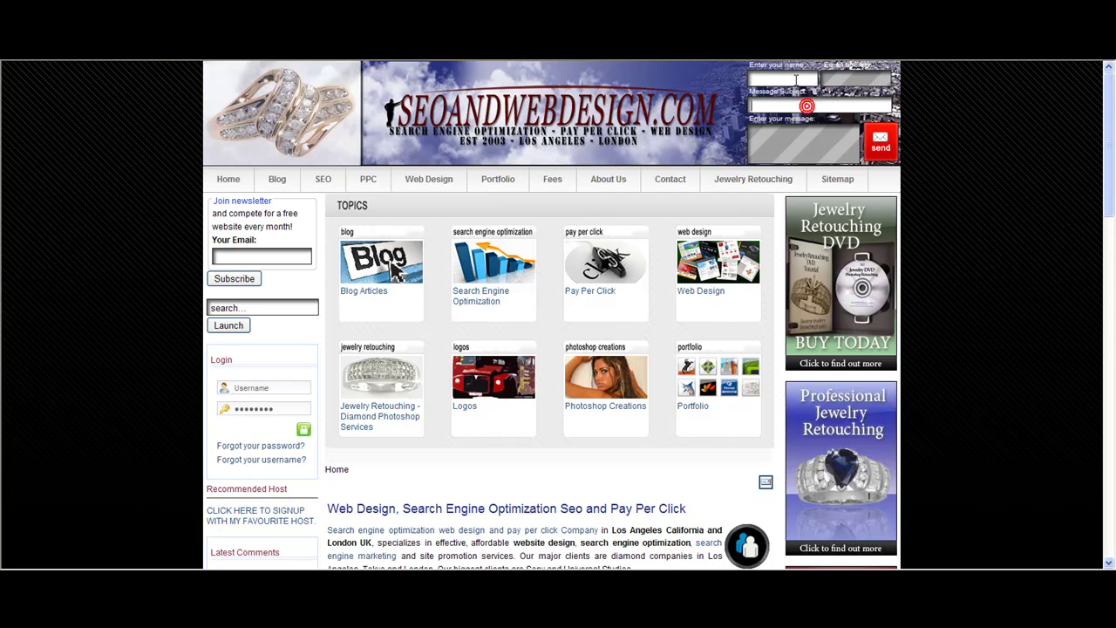
click(851, 82)
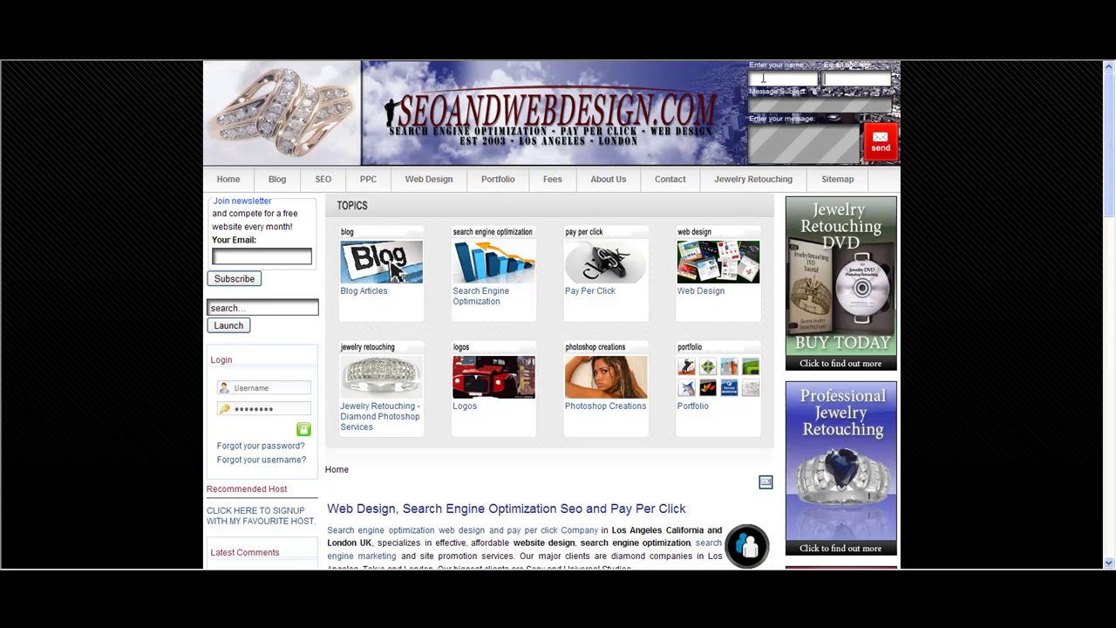
click(836, 103)
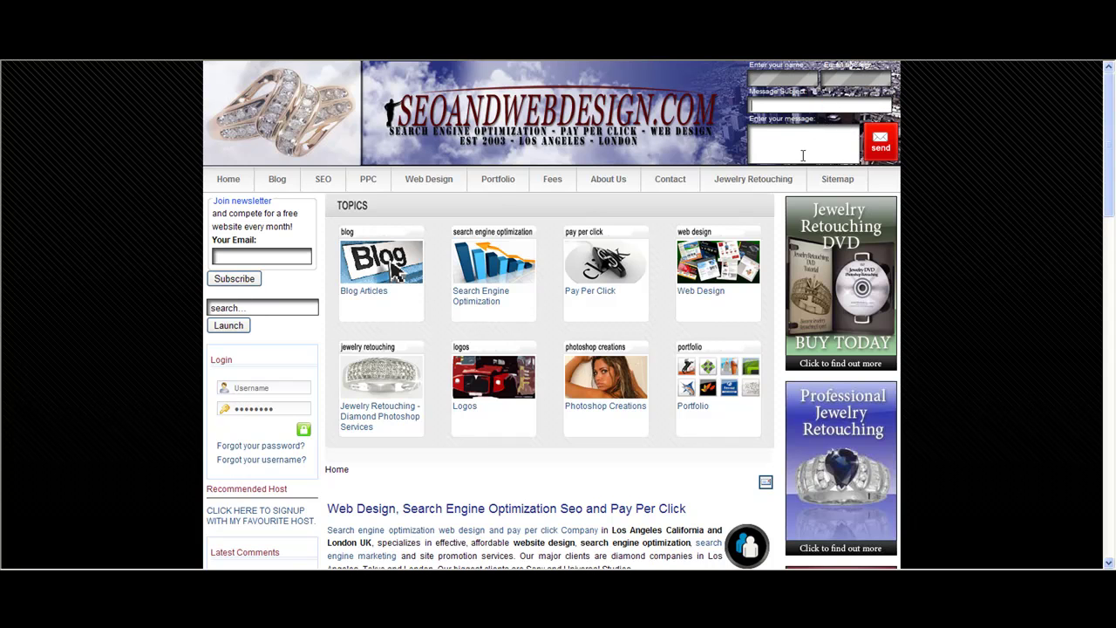
scroll(139, 288, down, 2)
scroll(144, 288, down, 2)
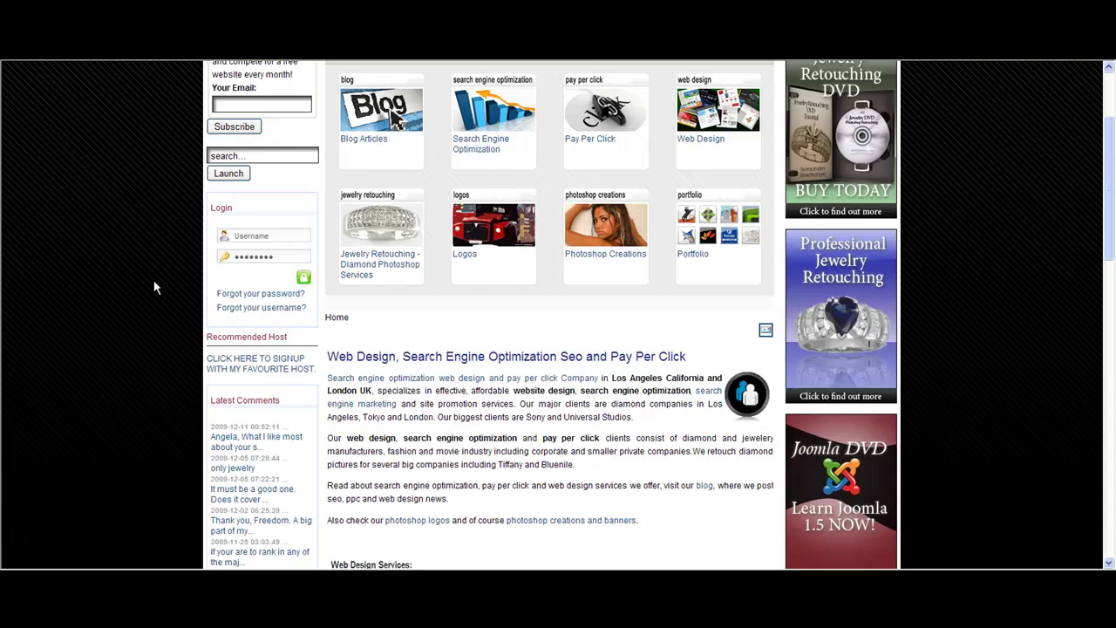
double_click(221, 206)
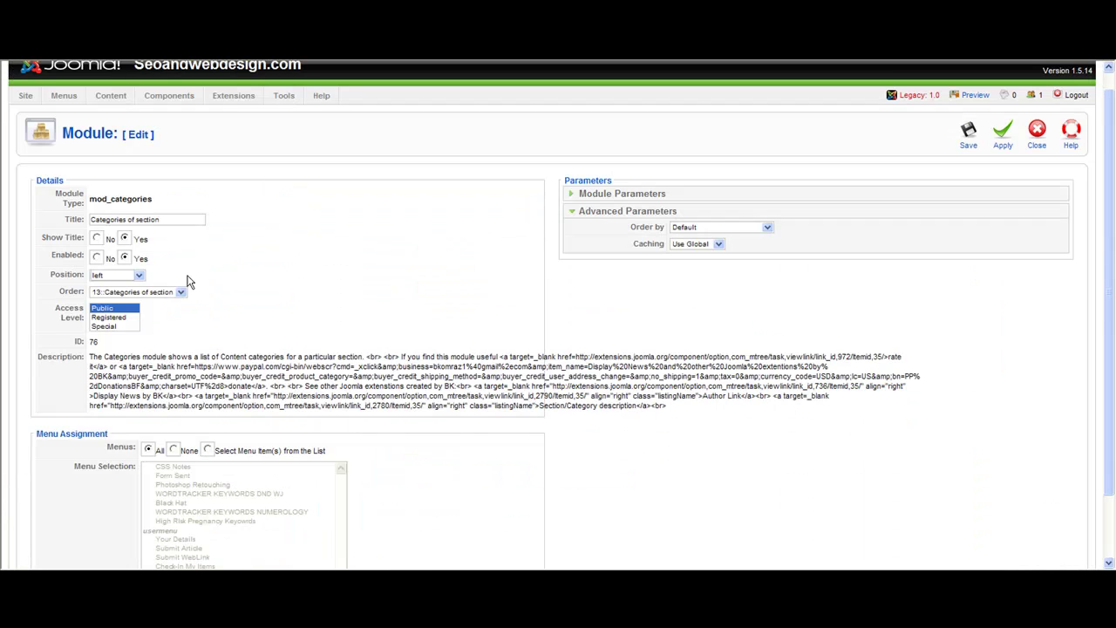
- Close the current module and open the Login module from the Module Manager
scroll(250, 129, up, 2)
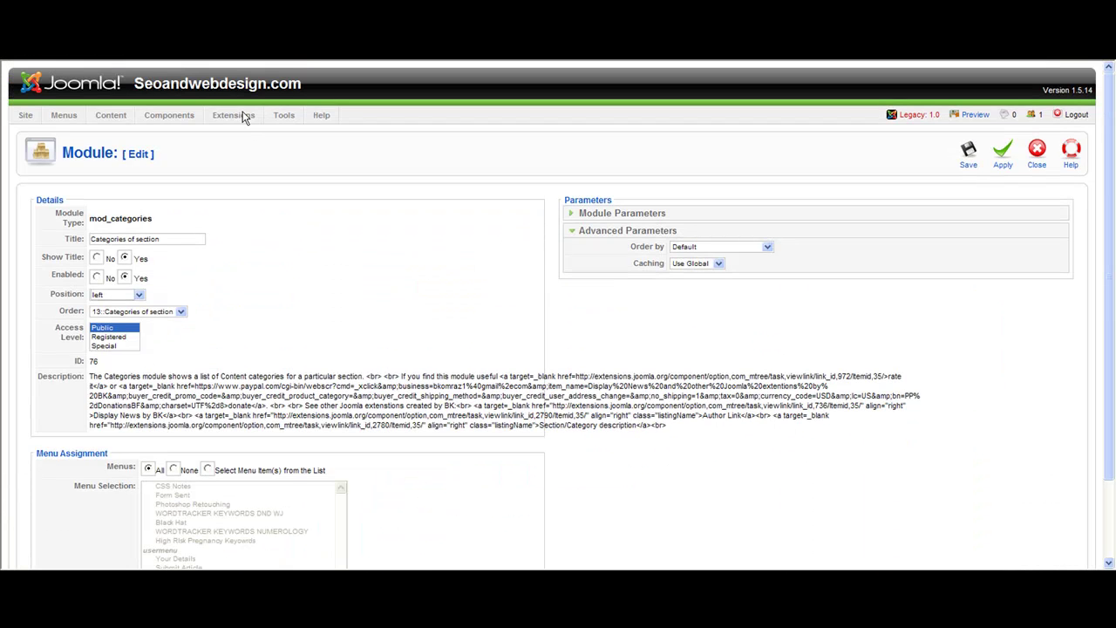
click(1037, 154)
mouse_move(244, 116)
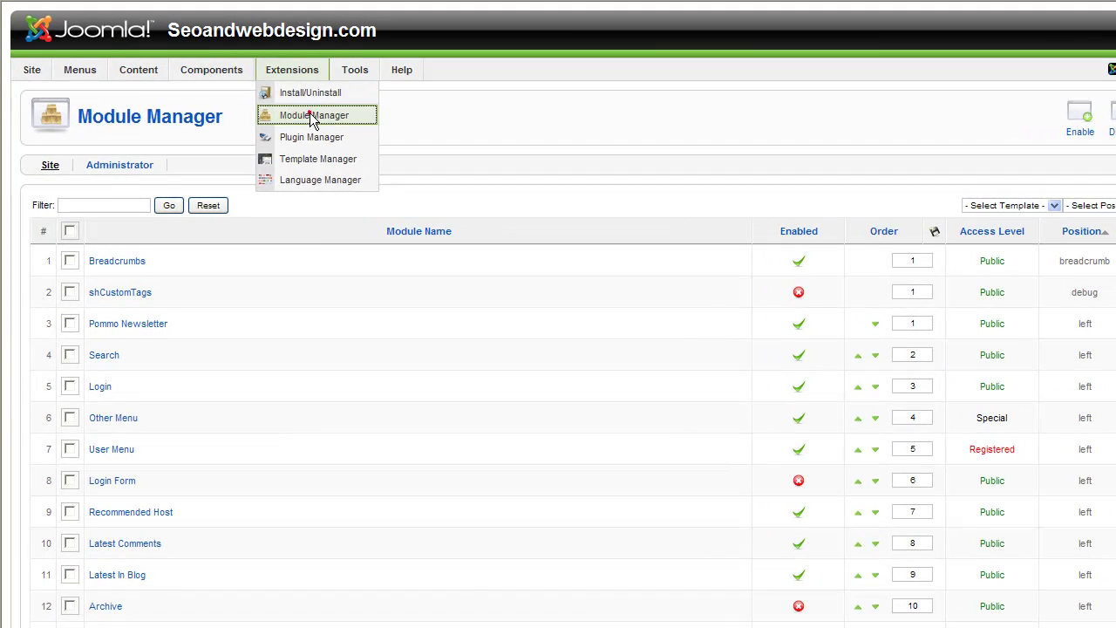
click(310, 115)
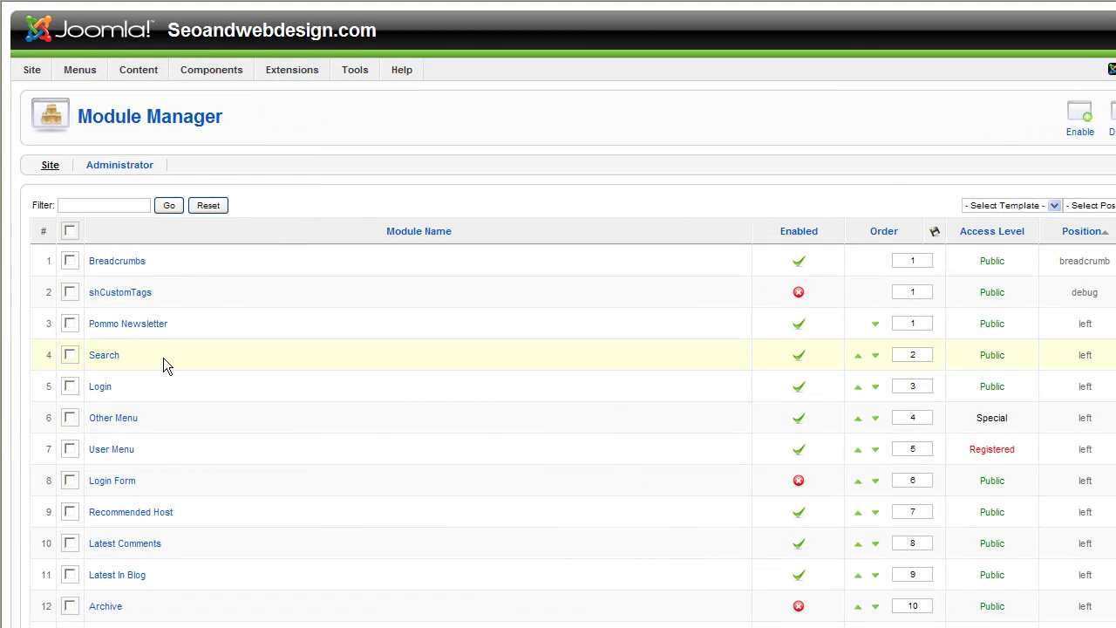
scroll(163, 358, down, 2)
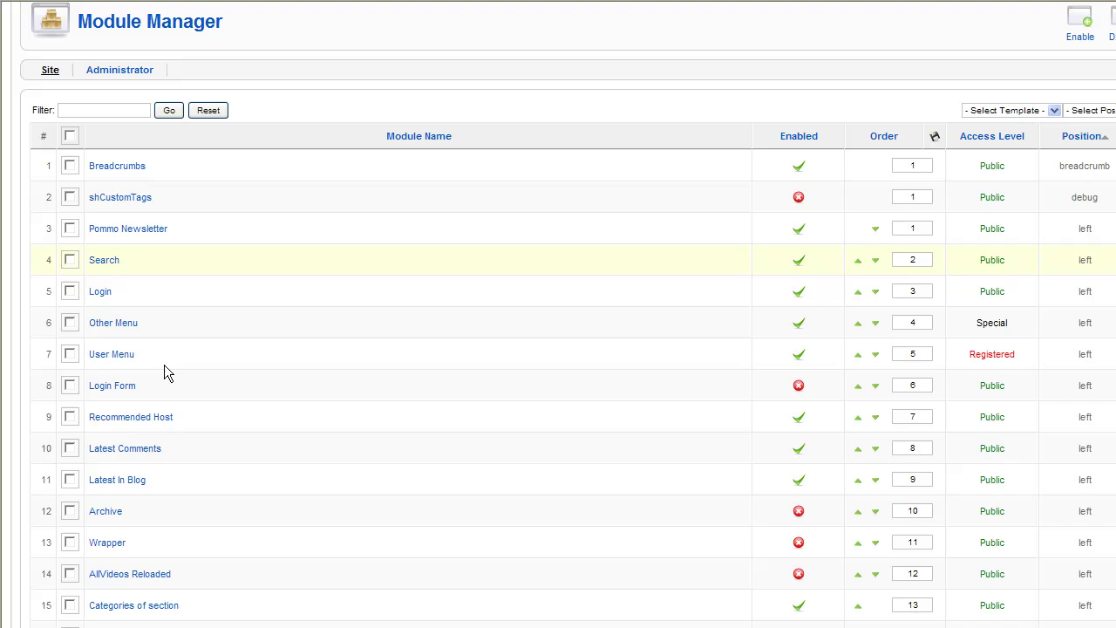
click(100, 292)
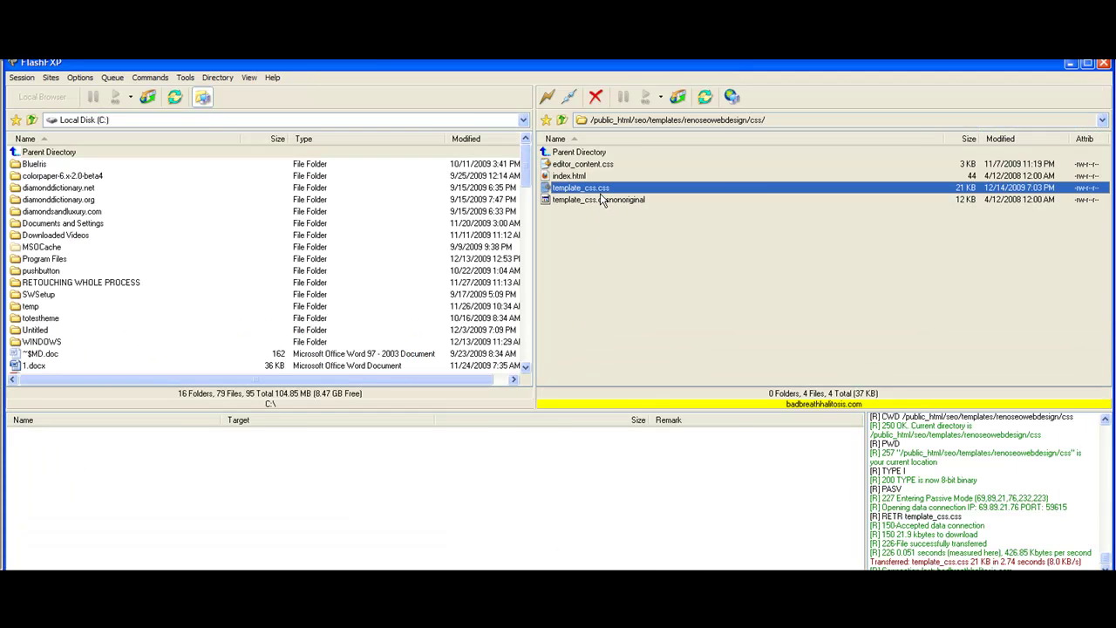
- Edit the server's template_css.css in FlashFXP's text editor, enlarged to fill the screen
right_click(599, 197)
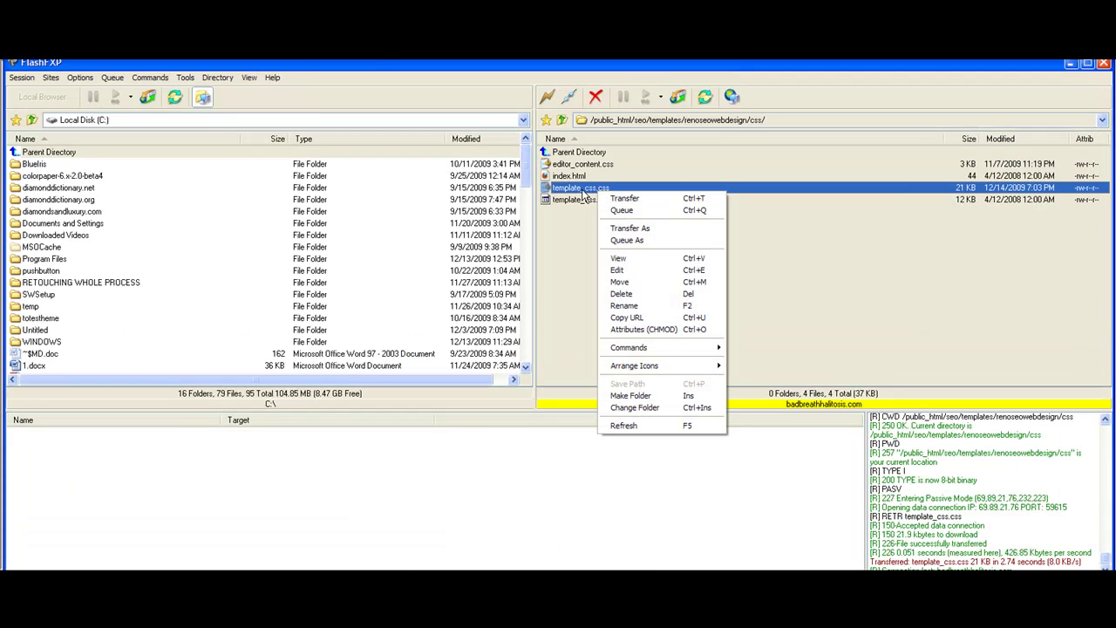
click(618, 269)
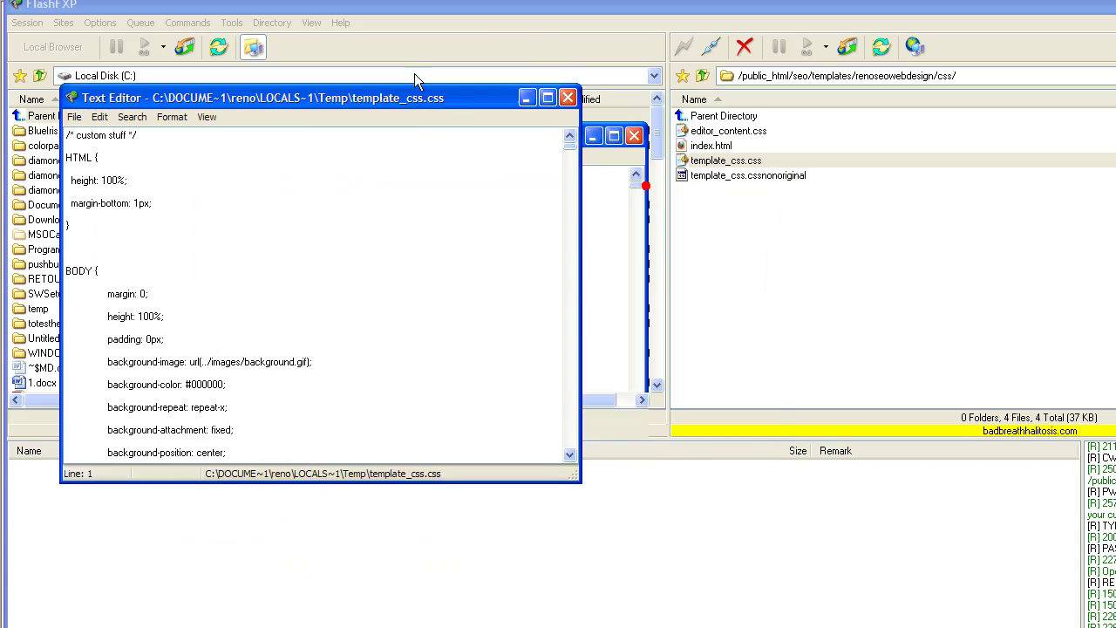
drag(415, 98, 354, 10)
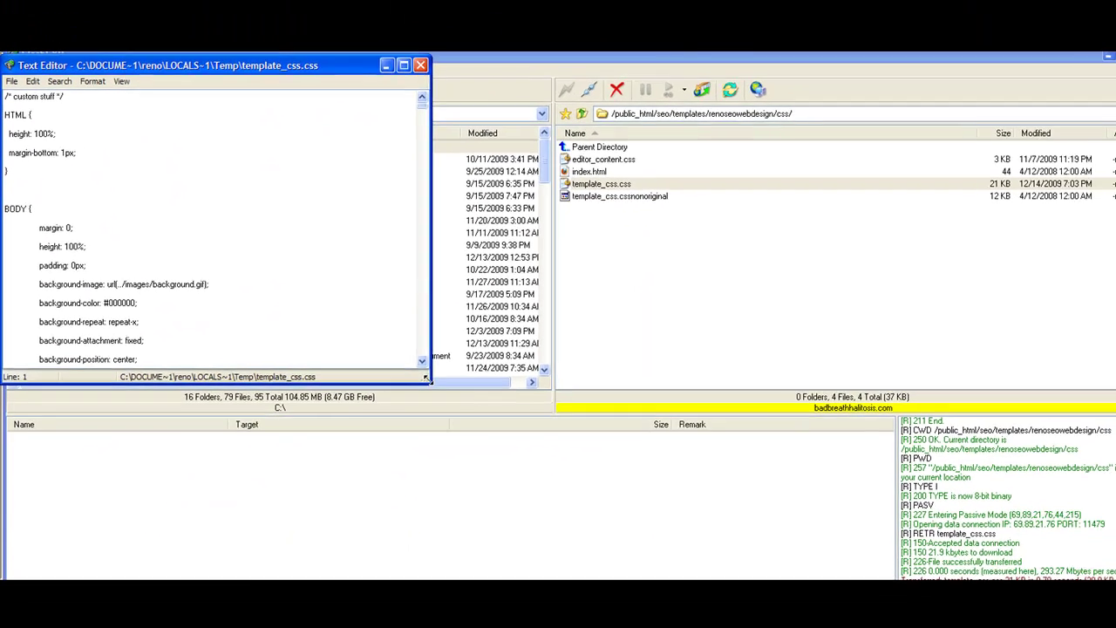
drag(426, 378, 1106, 571)
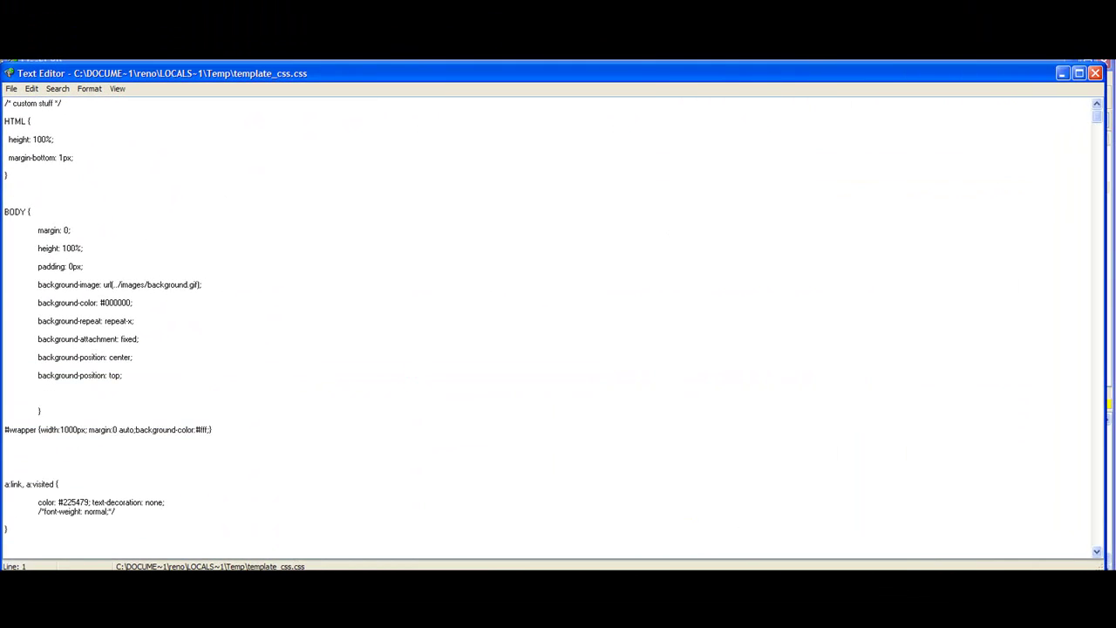
- Search the stylesheet for 'gold' to reach the .moduletable-gold rule
key(ctrl+f)
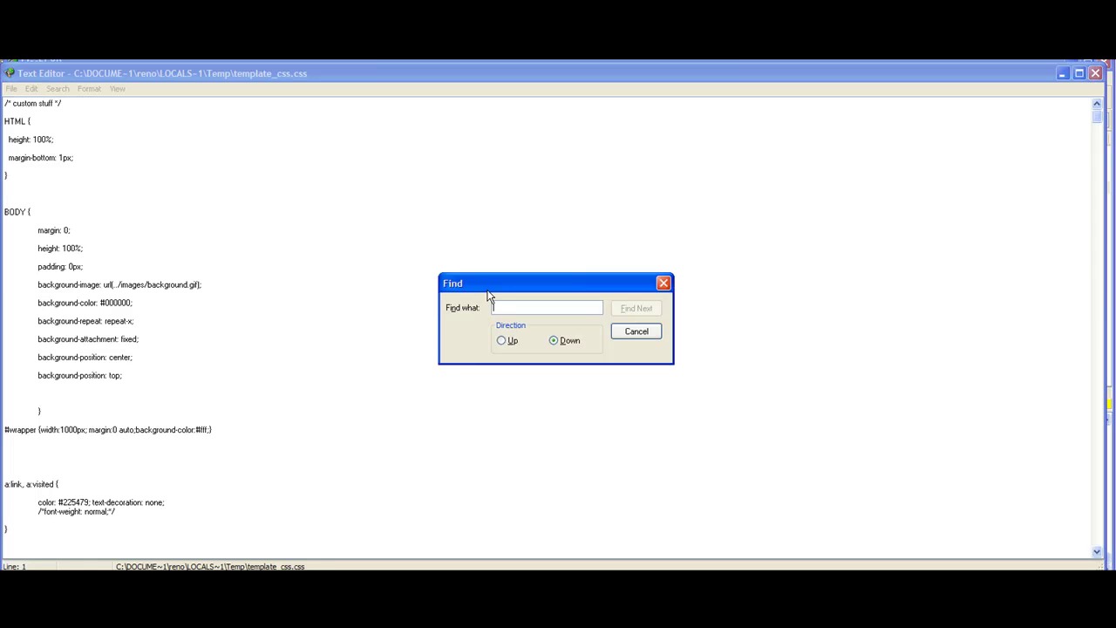
text(gold)
key(Return)
click(282, 417)
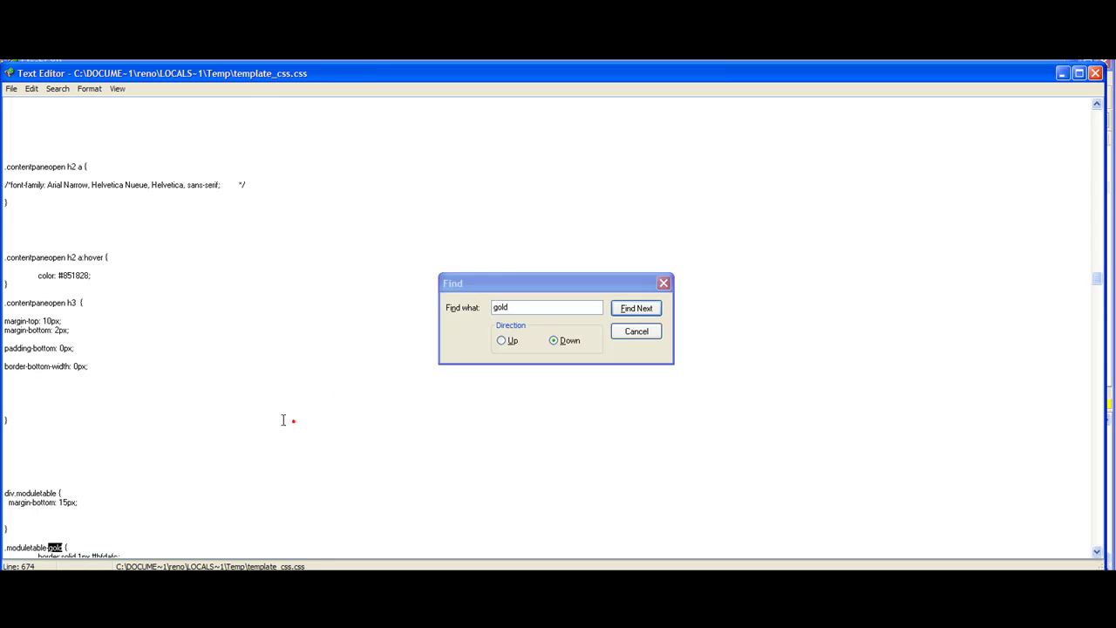
scroll(291, 422, down, 6)
scroll(200, 392, down, 2)
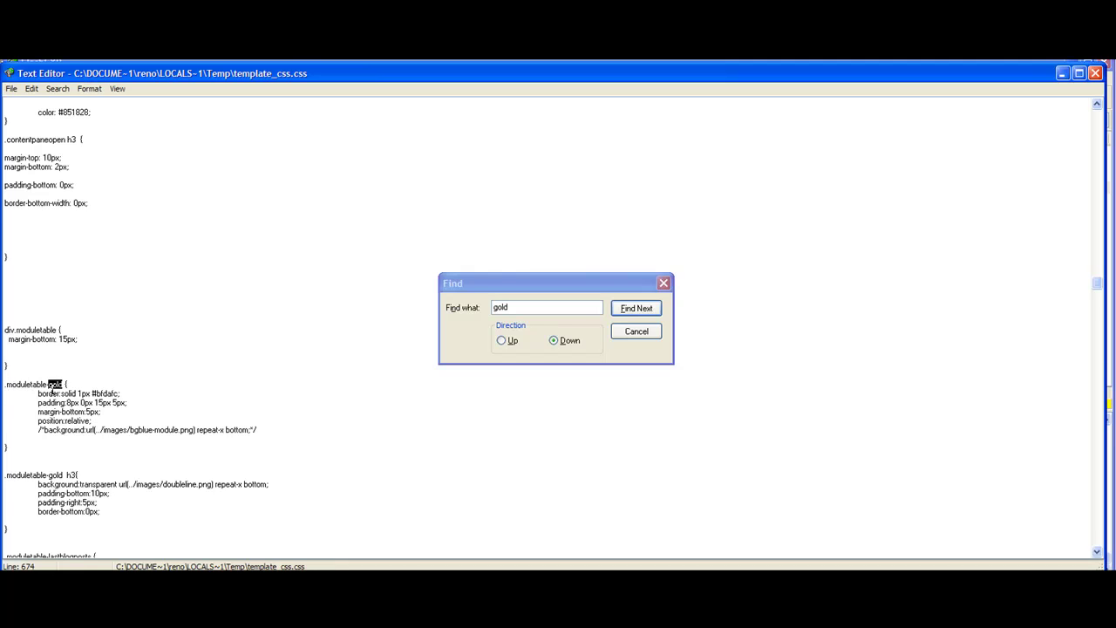
- Review the .moduletable-gold declarations, including its 1px solid #bfdafc border, then dismiss the search
click(70, 393)
drag(36, 393, 288, 441)
key(Left)
click(277, 429)
click(623, 336)
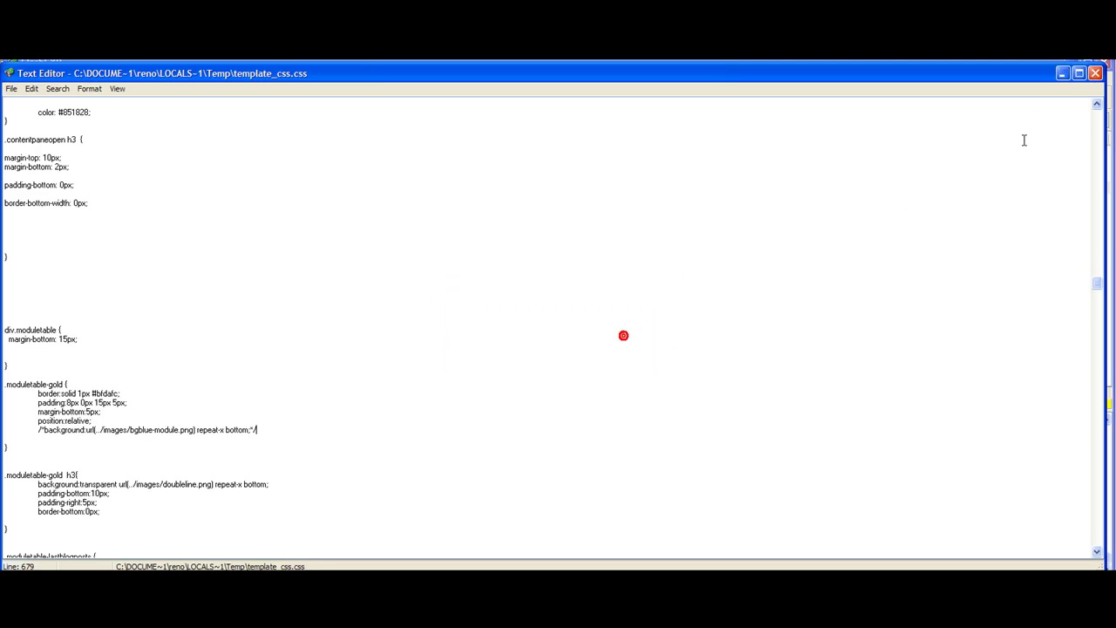
- Close the text editor without uploading the stylesheet
click(1095, 74)
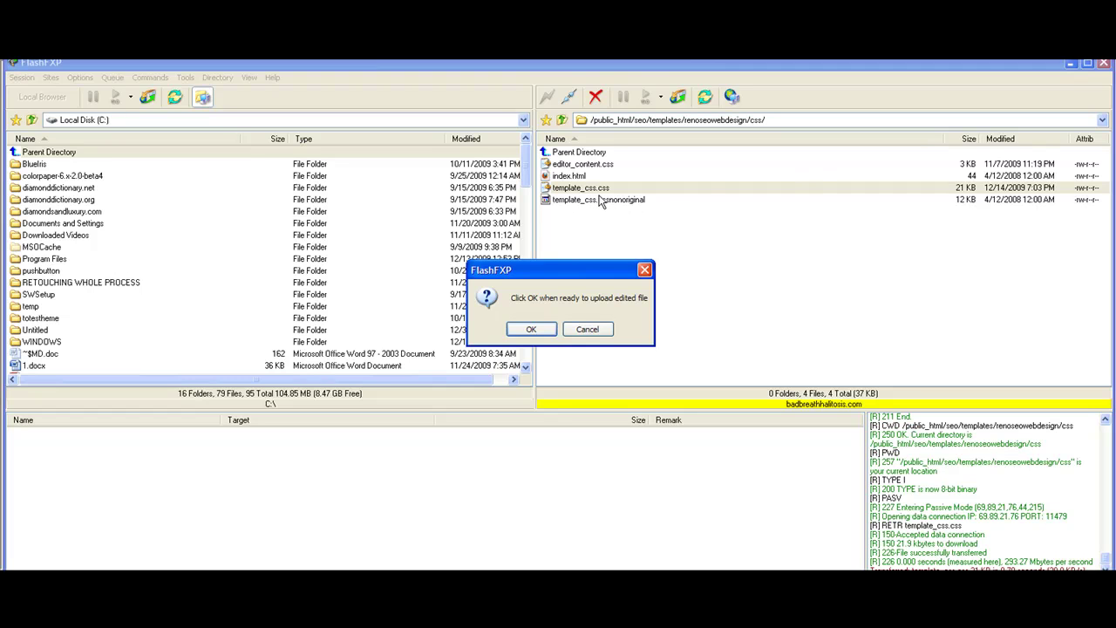
click(587, 329)
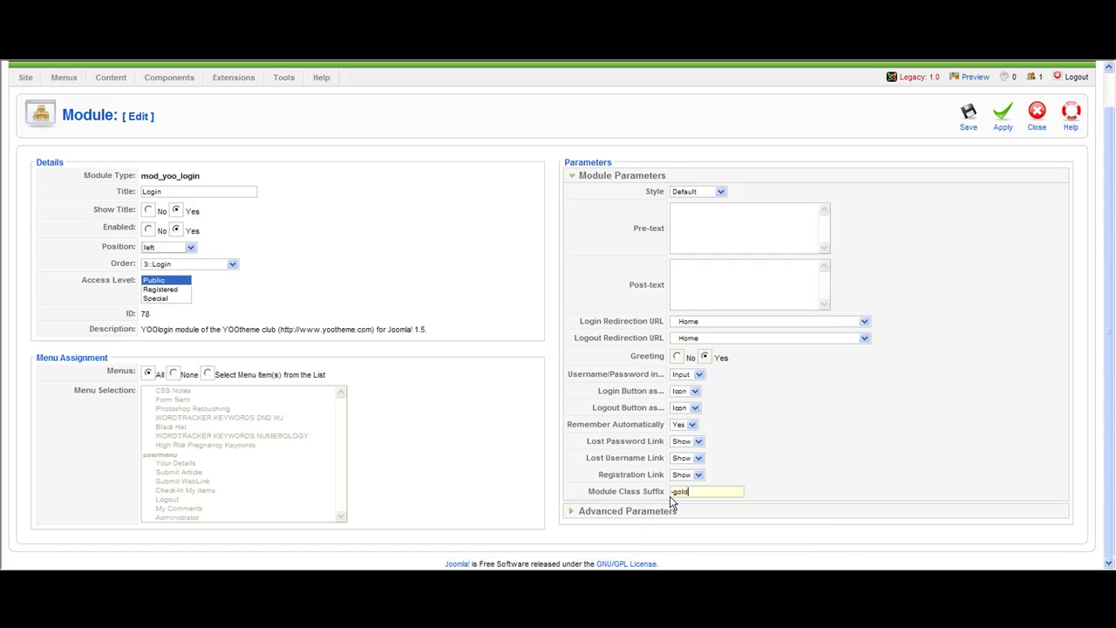
- Clear the Module Class Suffix, apply the empty value, and reload the page
click(672, 493)
drag(705, 492, 637, 493)
key(BackSpace)
click(1004, 115)
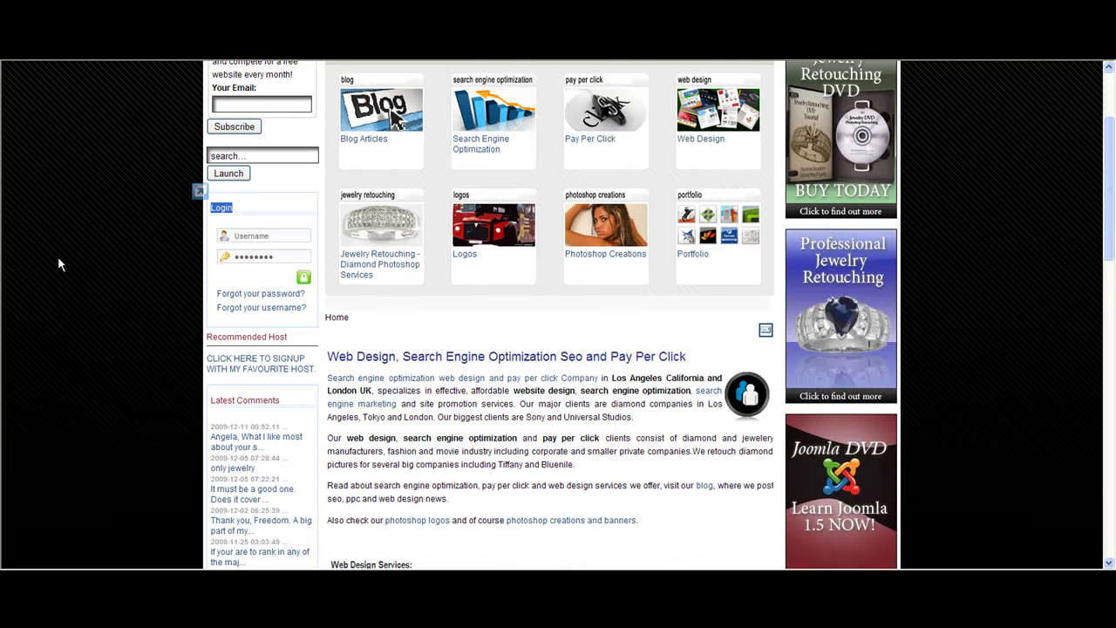
key(F5)
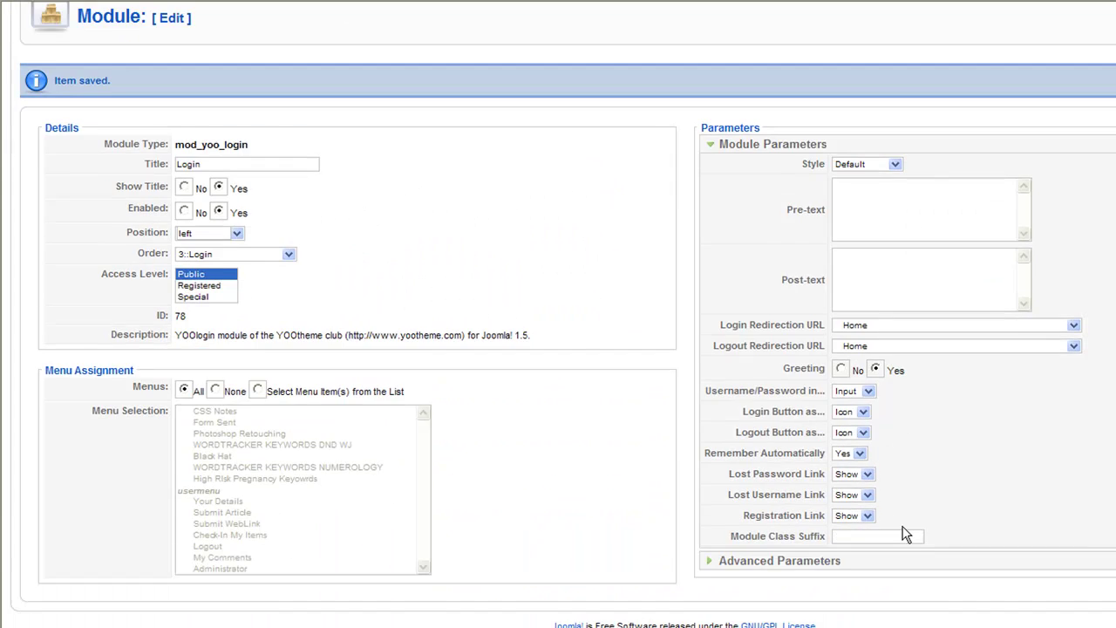
- Enter -gold as the Module Class Suffix and save the Login module
click(899, 536)
text(-gold)
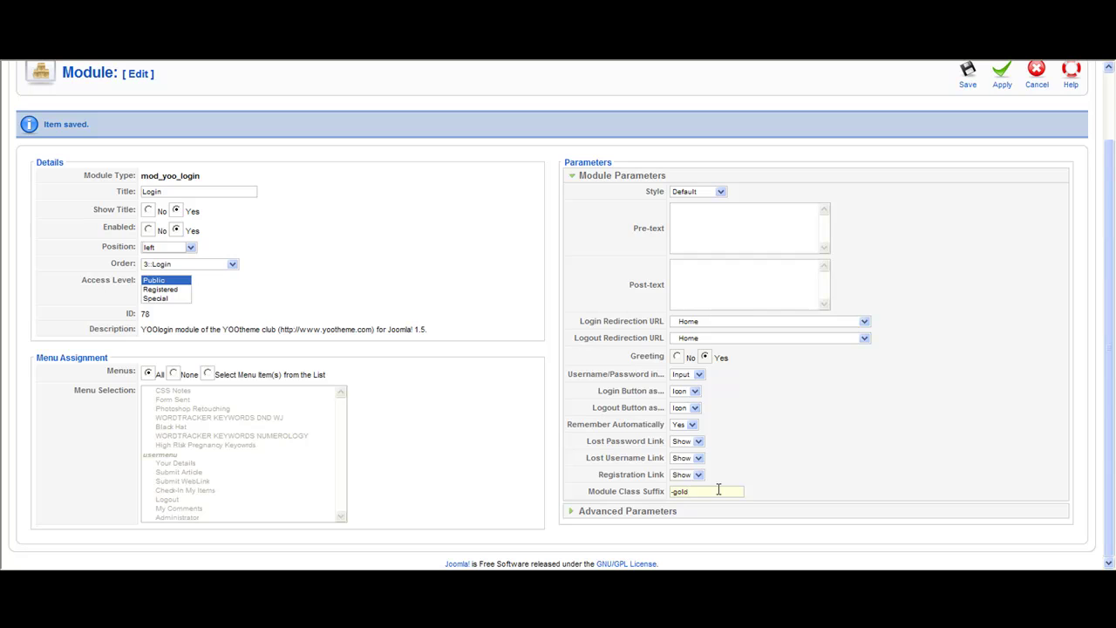
click(968, 79)
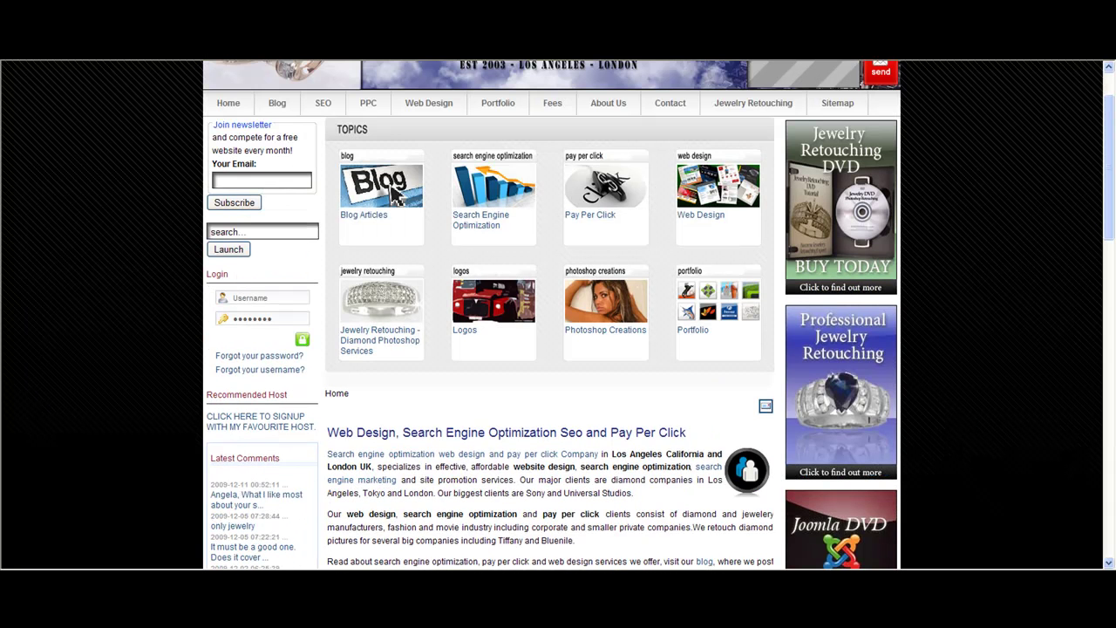
- Switch back to Joomla administrator and revisit the Login module from Module Manager
key(alt+Tab)
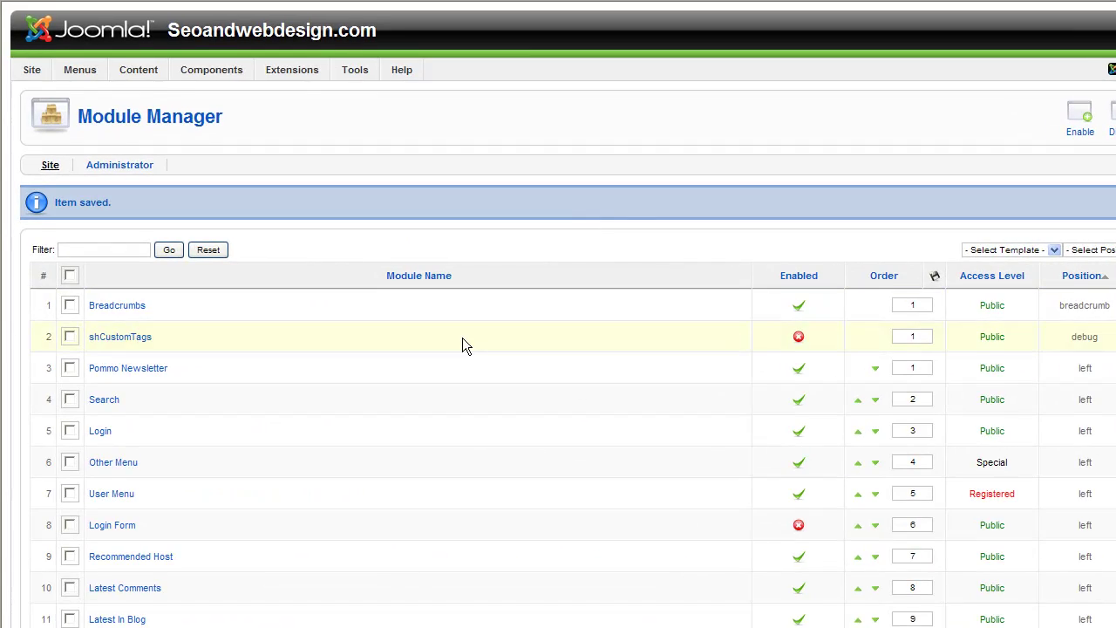
scroll(462, 338, down, 3)
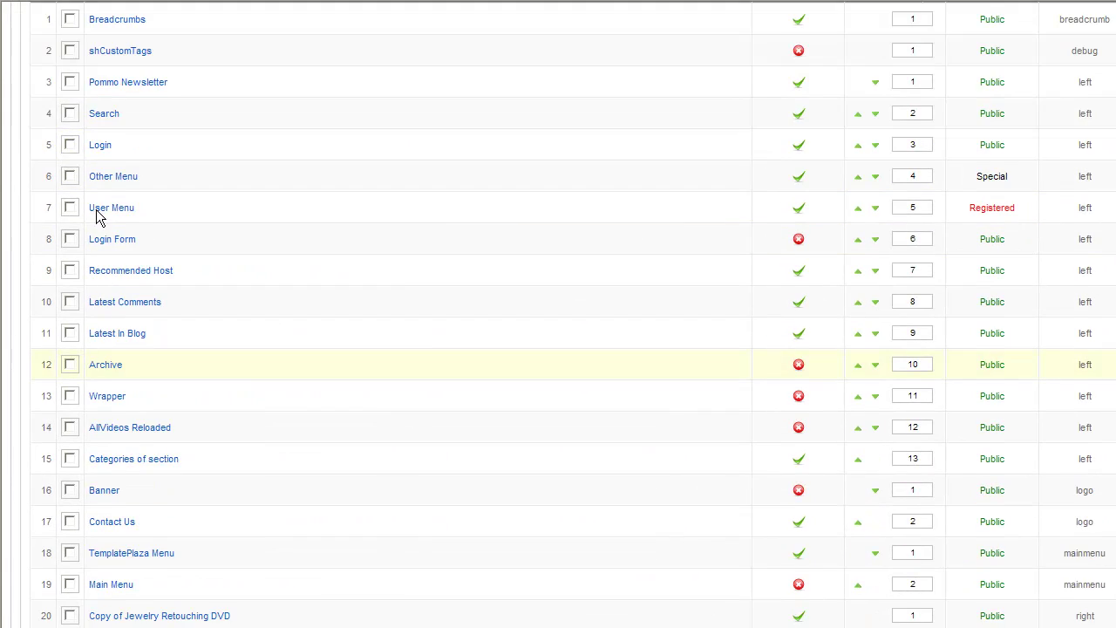
click(103, 144)
scroll(936, 389, down, 1)
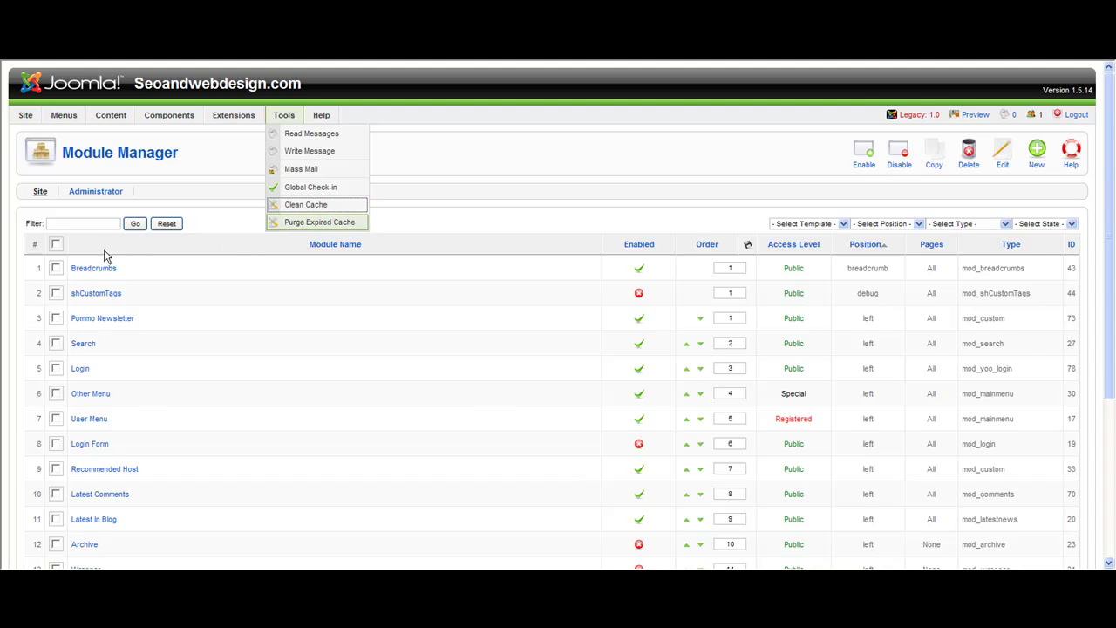
- Select every cache group and delete them
click(49, 225)
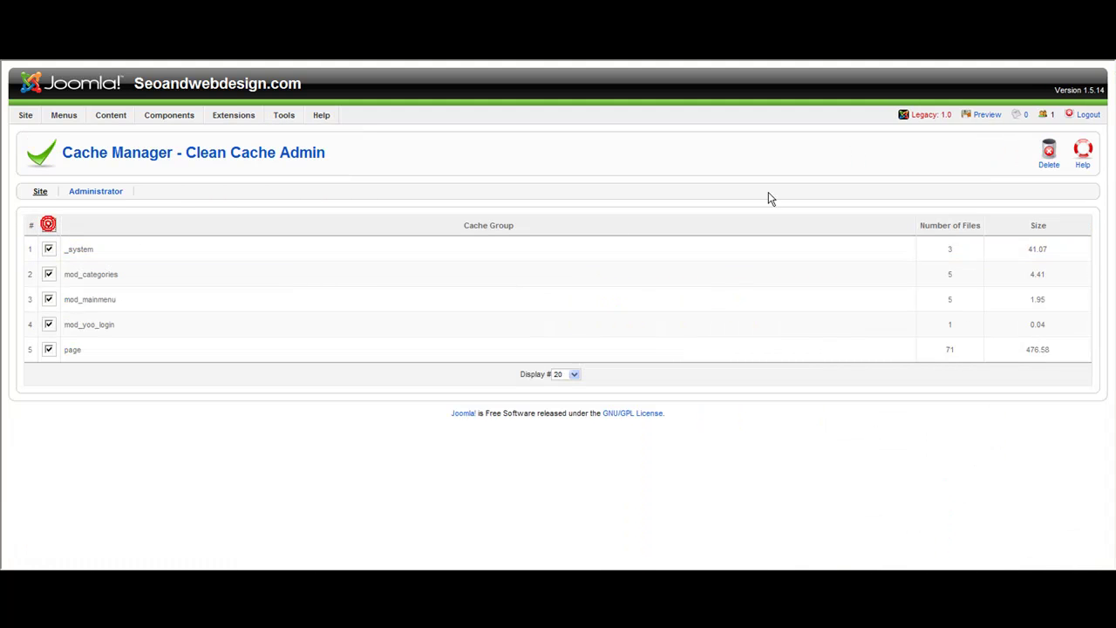
click(1050, 153)
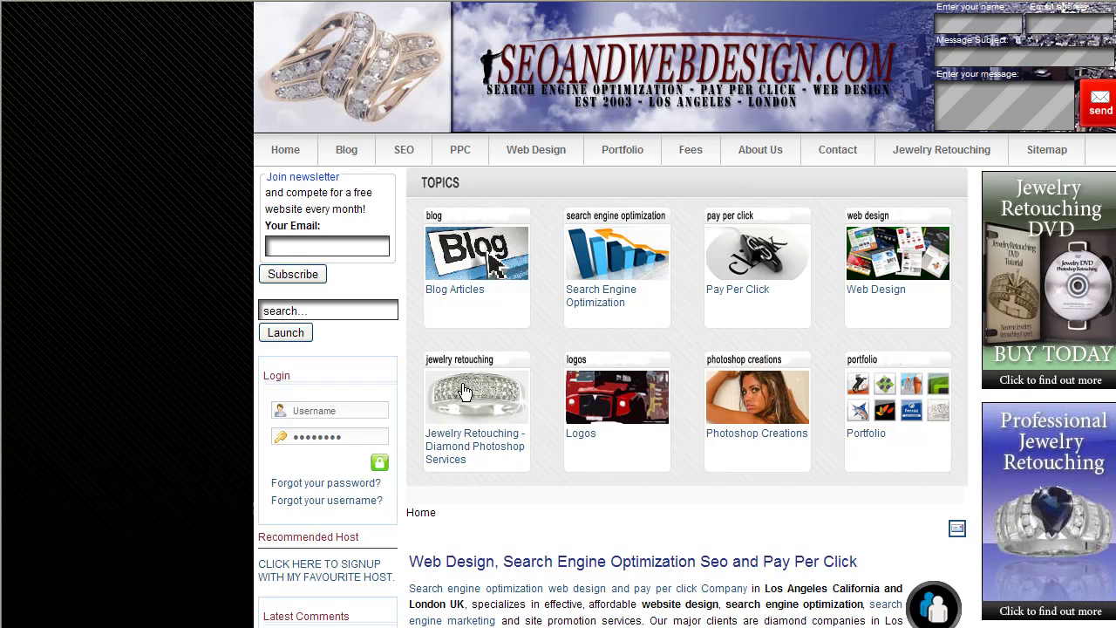
scroll(295, 391, down, 3)
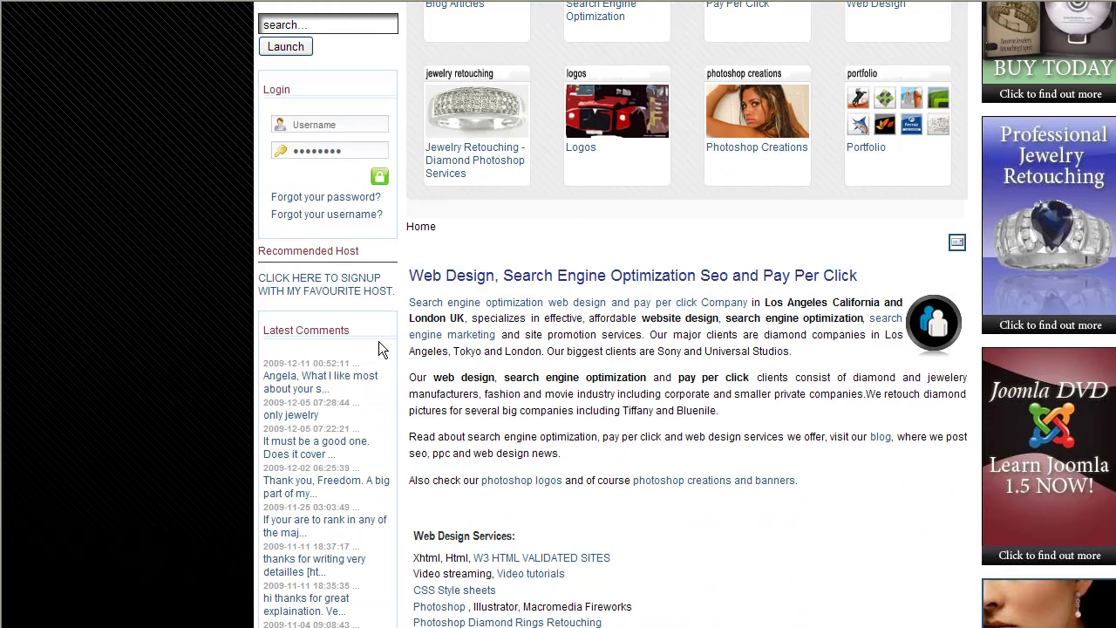